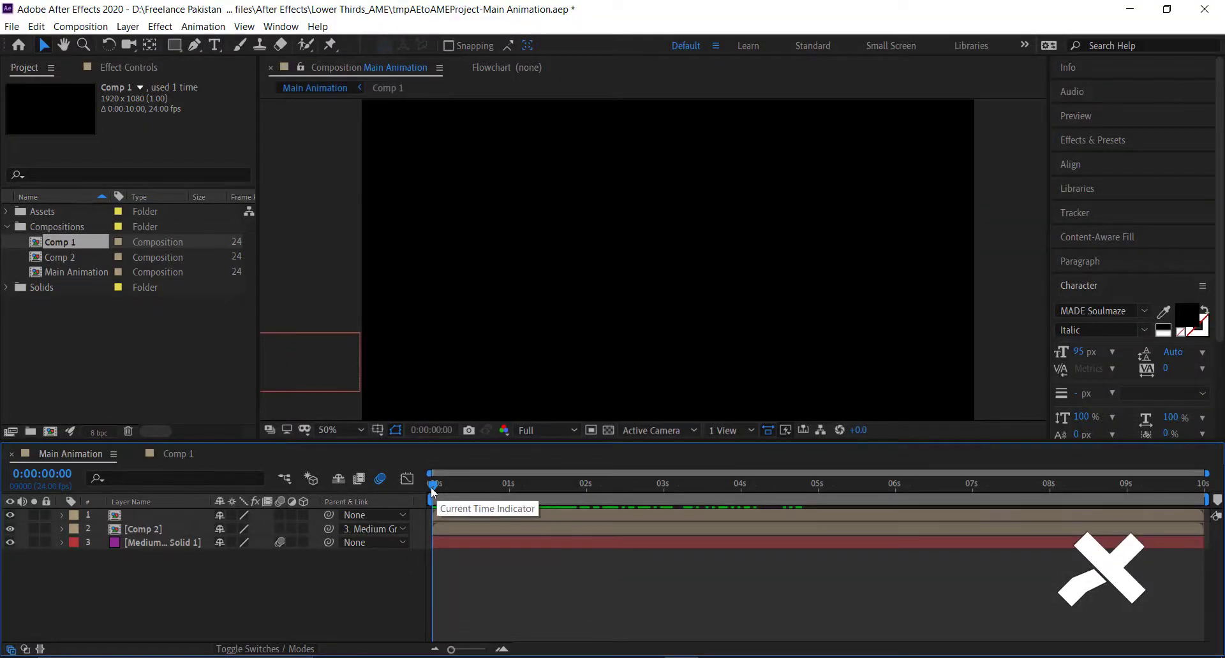
# Step: Scrub the first second of the timeline to preview the LOREM IPSUM lower-third entrance
pyautogui.moveTo(434, 488); pyautogui.dragTo(560, 491)
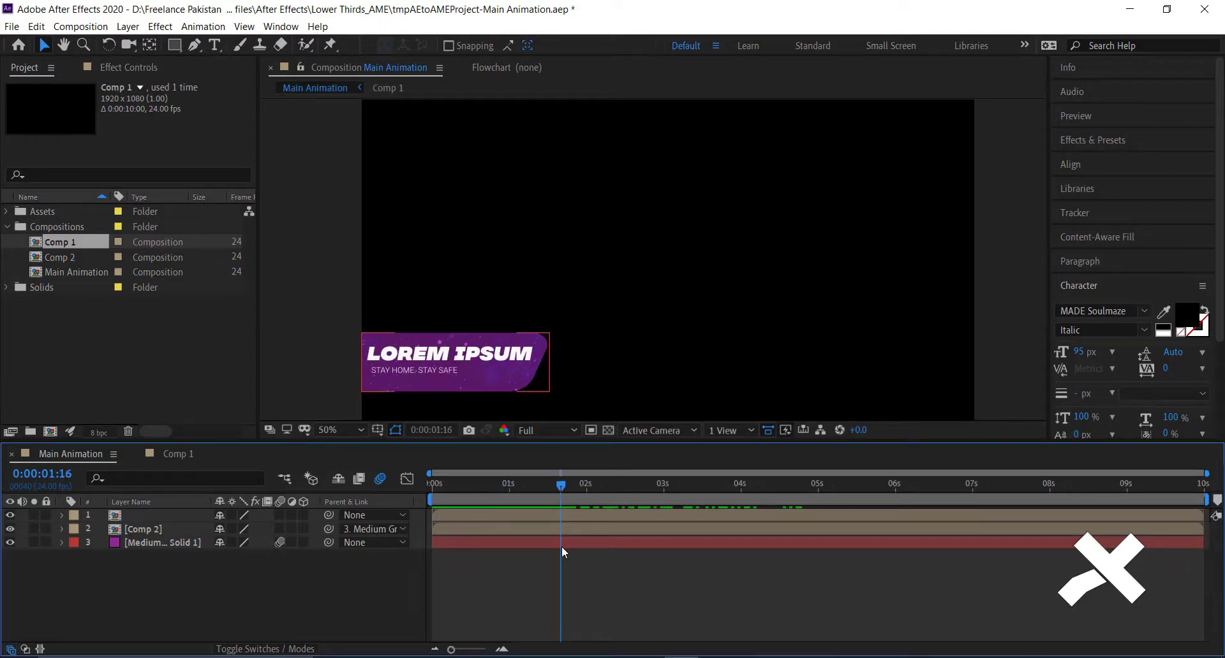
pyautogui.moveTo(560, 489)
pyautogui.mouseDown()
pyautogui.moveTo(477, 488)
pyautogui.moveTo(506, 488)
pyautogui.mouseUp()
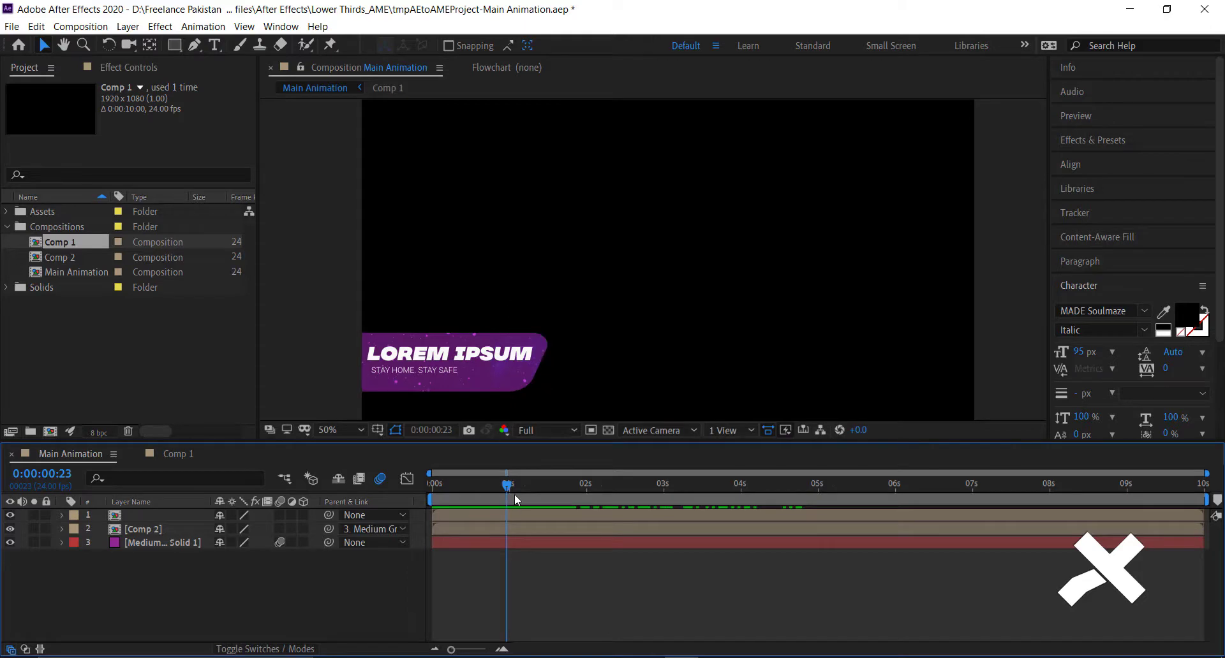
pyautogui.moveTo(508, 488); pyautogui.dragTo(507, 489)
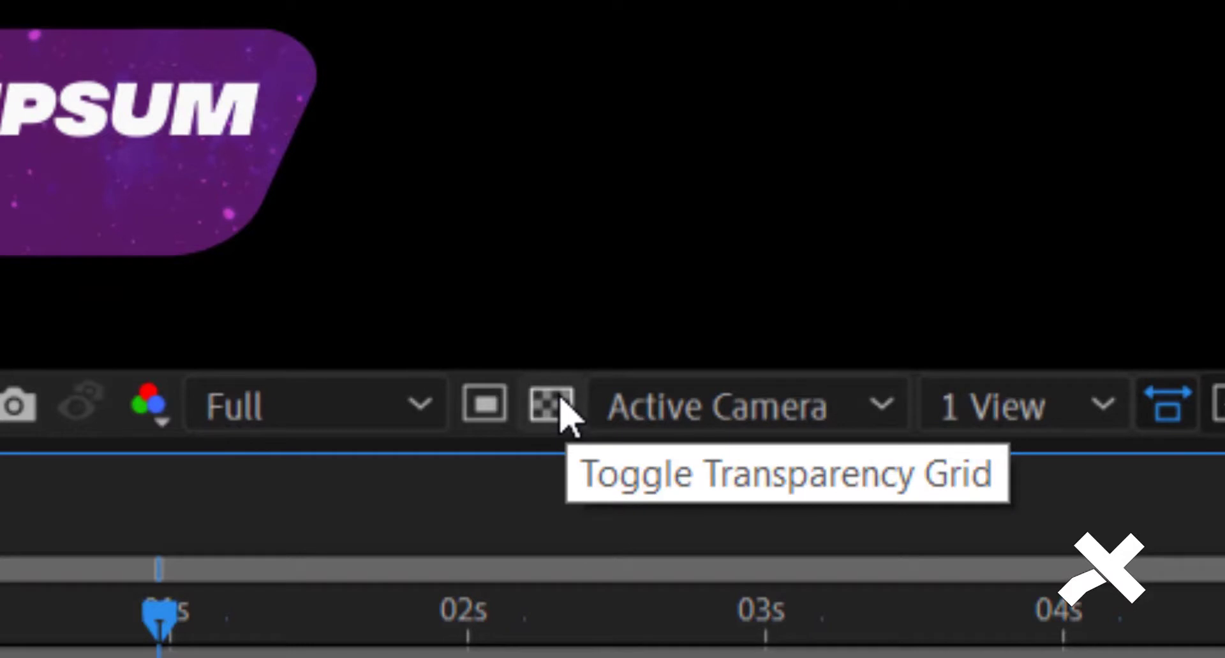
# Step: Enable the transparency grid and scrub from the start to check the purple bar and title animating in
pyautogui.click(561, 411)
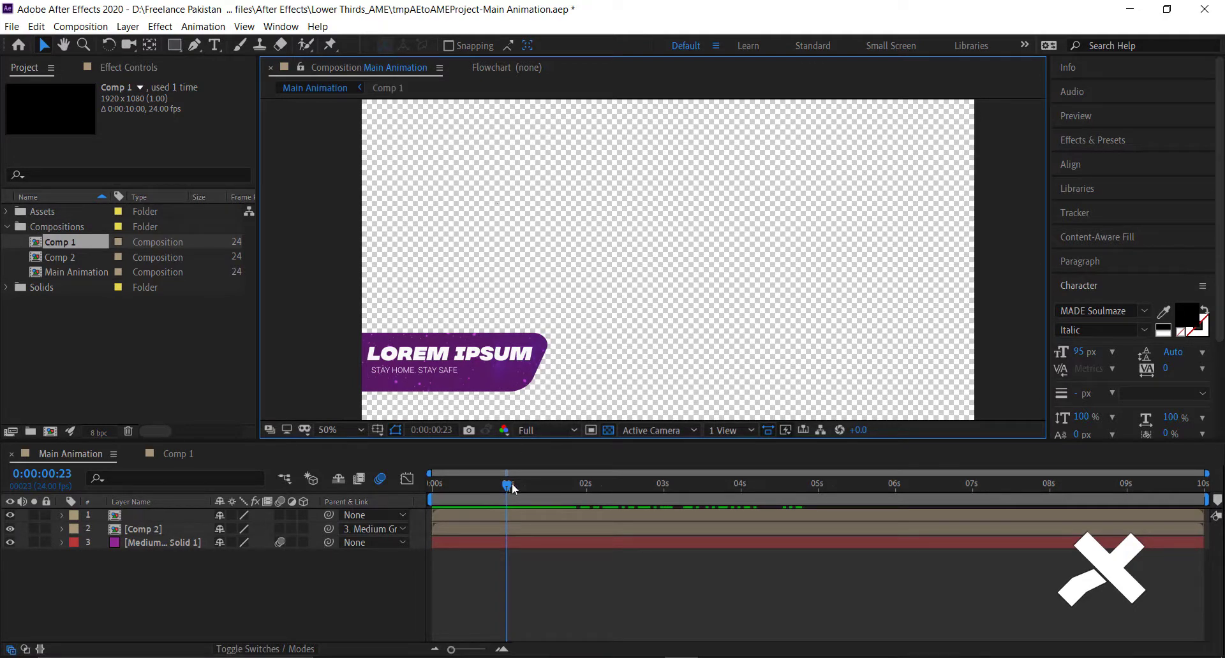
pyautogui.moveTo(506, 485)
pyautogui.mouseDown()
pyautogui.moveTo(439, 488)
pyautogui.moveTo(450, 506)
pyautogui.moveTo(435, 508)
pyautogui.mouseUp()
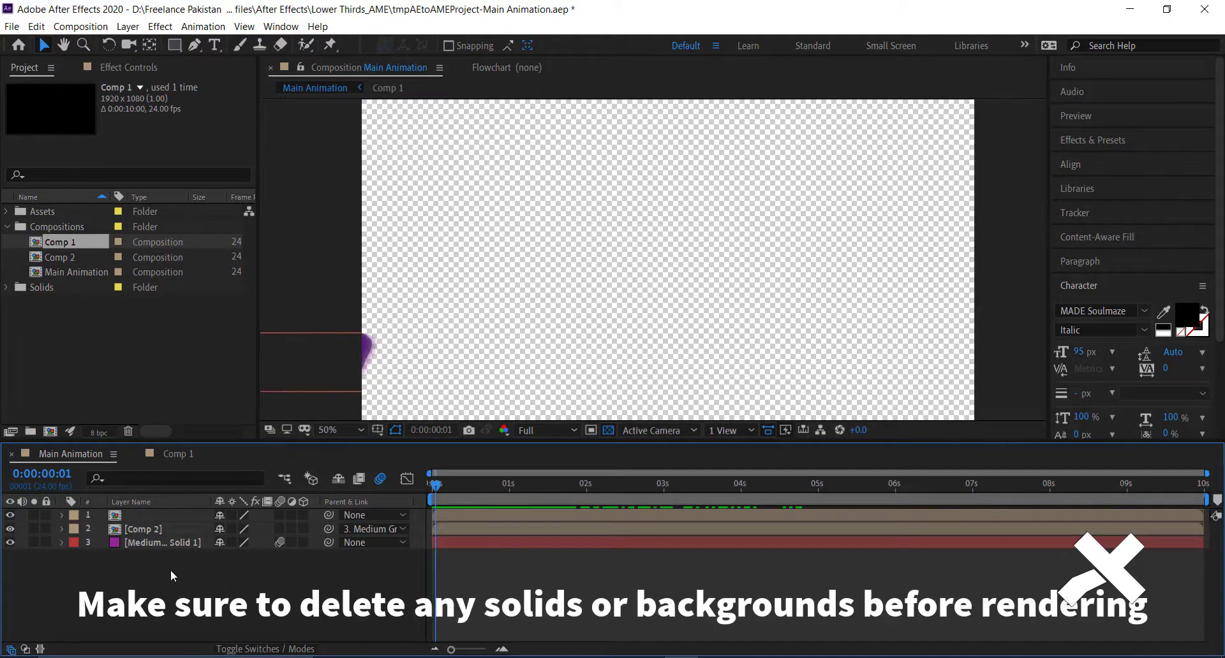
pyautogui.click(144, 547)
pyautogui.moveTo(445, 485); pyautogui.dragTo(473, 492)
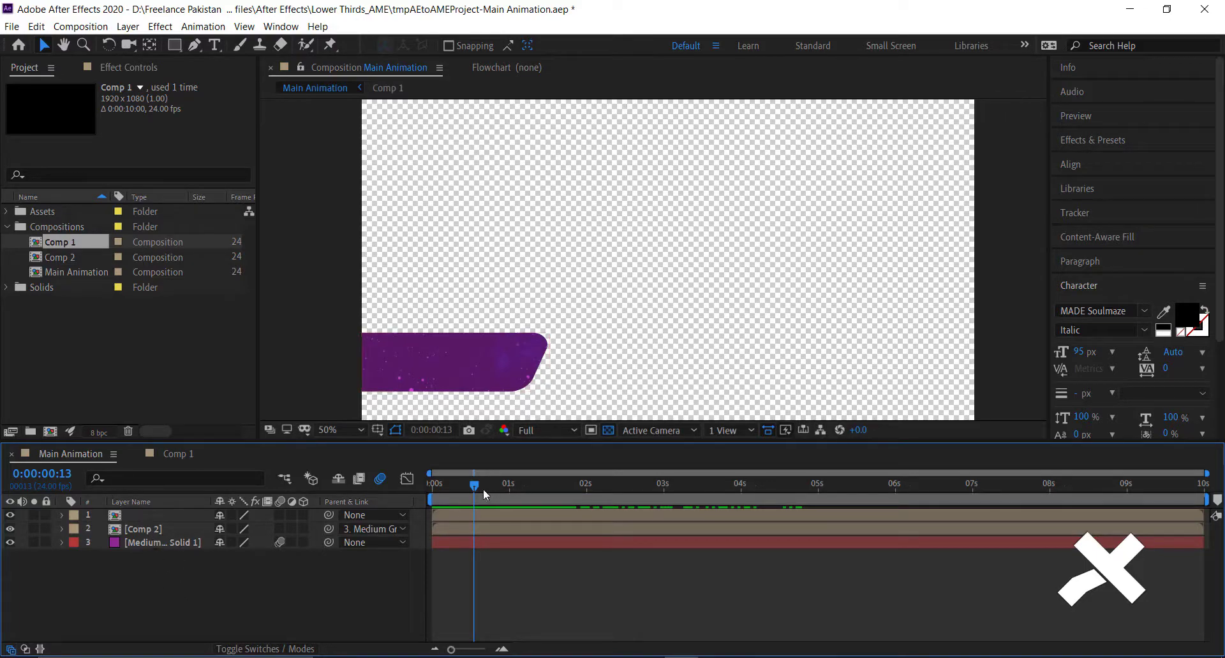
pyautogui.moveTo(474, 488)
pyautogui.mouseDown()
pyautogui.moveTo(482, 524)
pyautogui.moveTo(538, 526)
pyautogui.mouseUp()
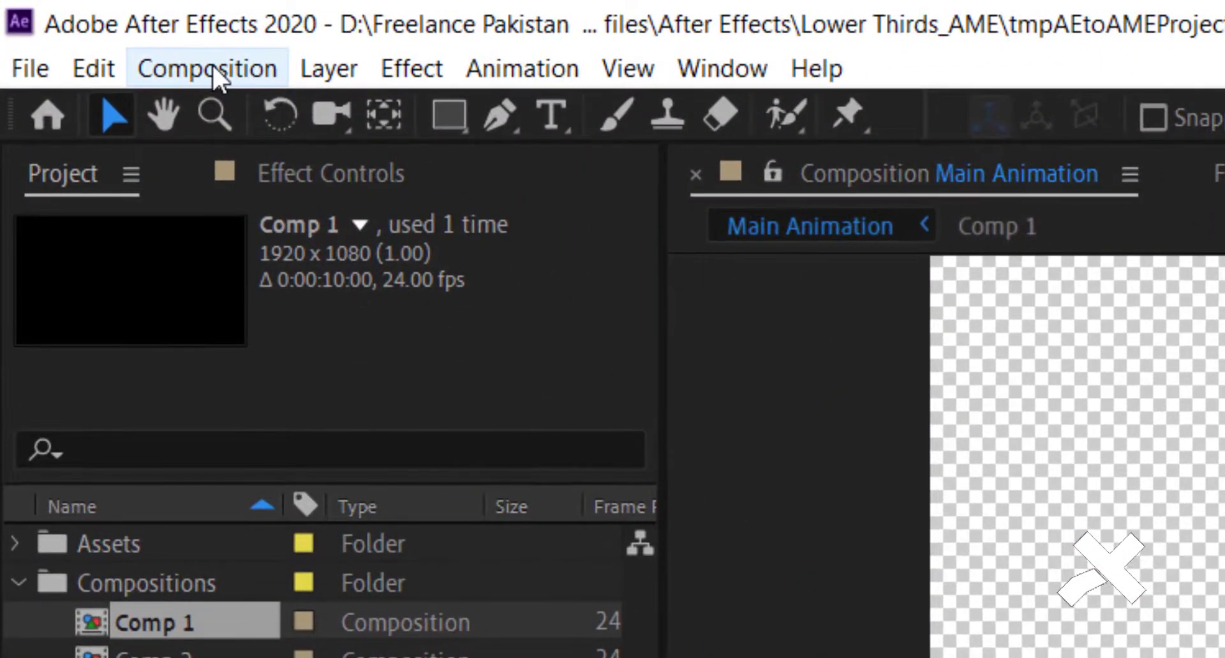
# Step: Add the Main Animation composition to the Render Queue from the Composition menu
pyautogui.click(212, 64)
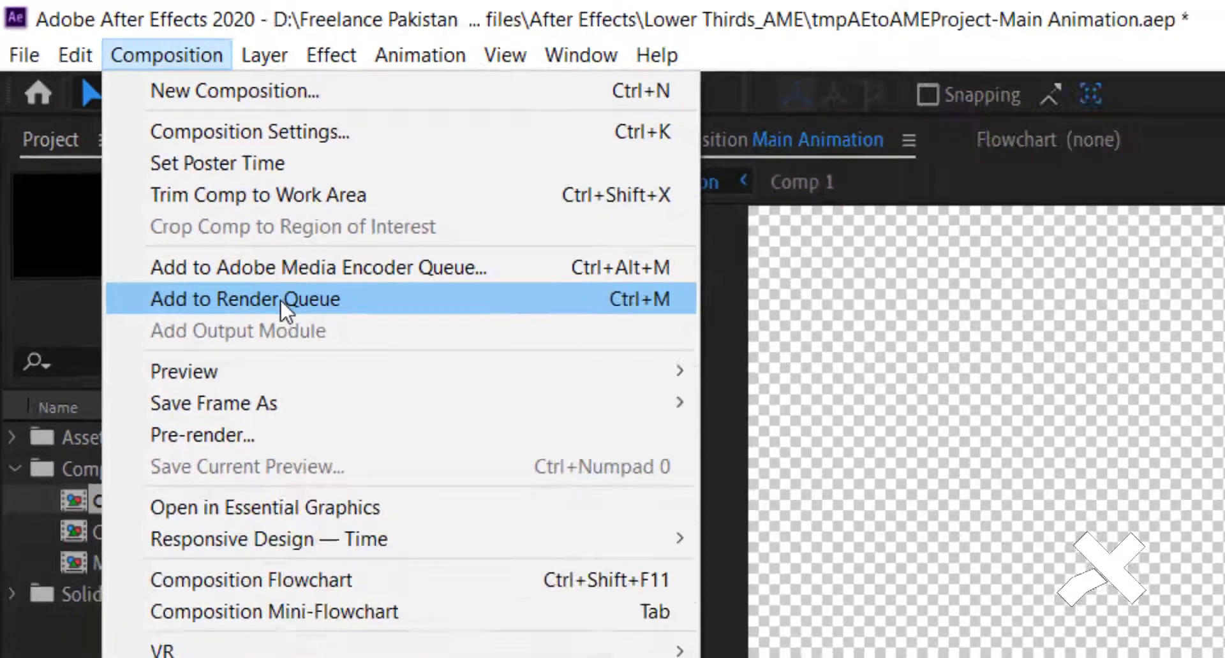
pyautogui.click(350, 373)
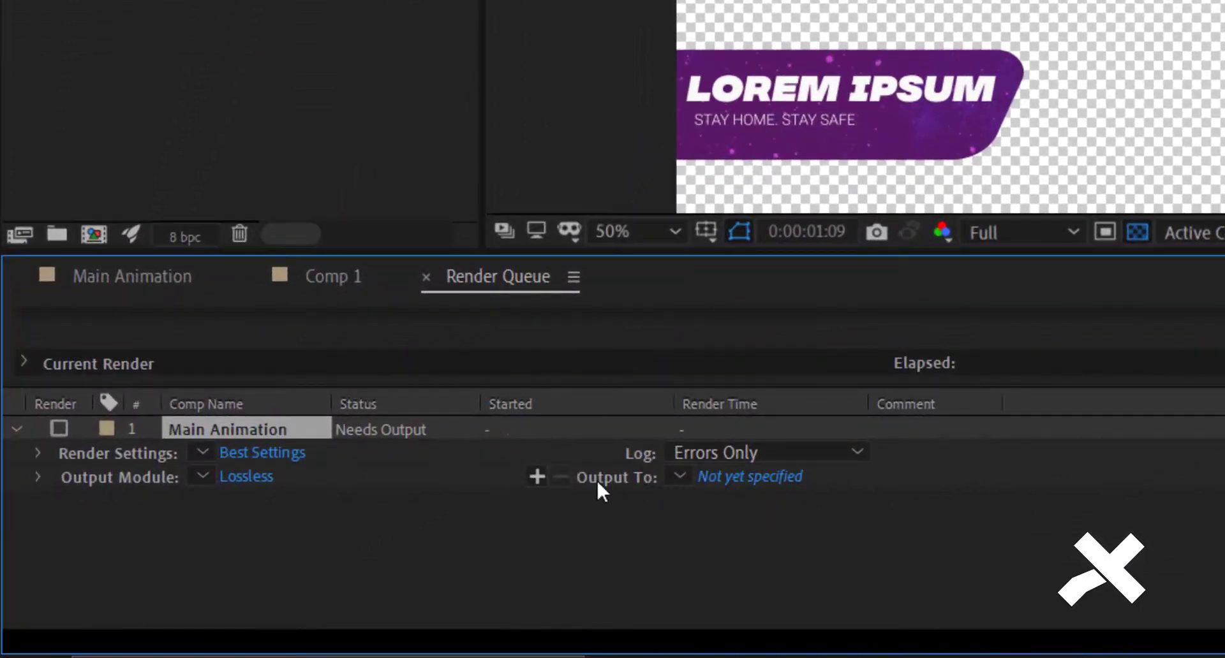
# Step: Set the render output file to Loremipsum on the Desktop
pyautogui.click(742, 476)
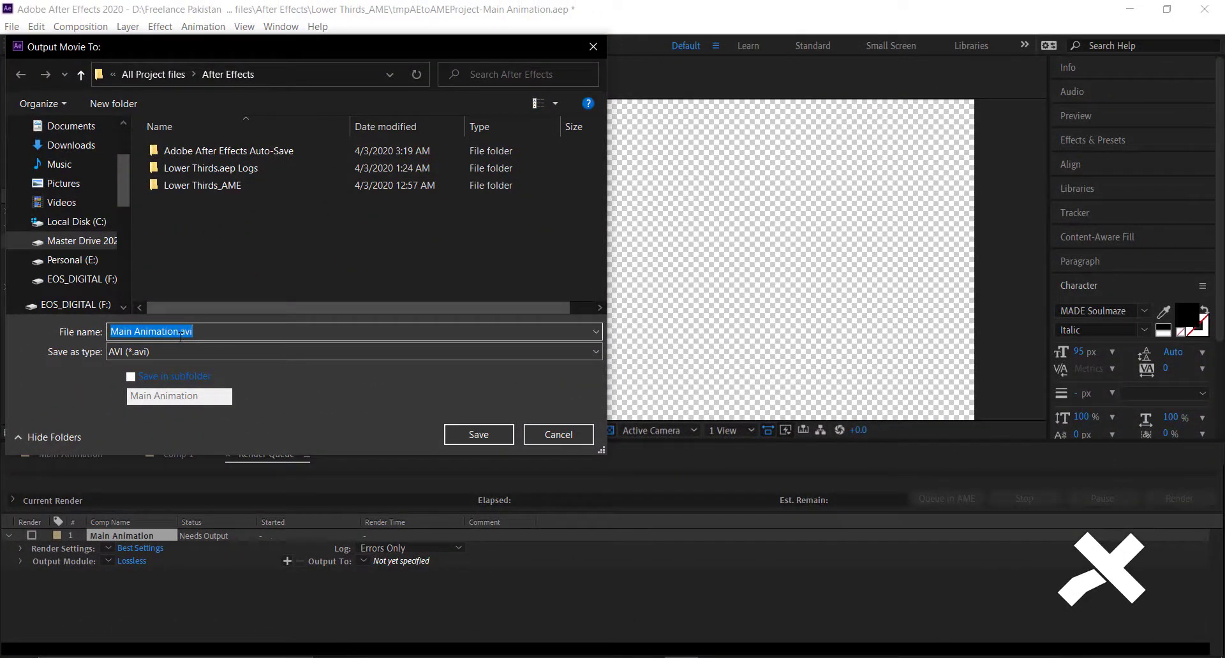
pyautogui.write('Loremipsum')
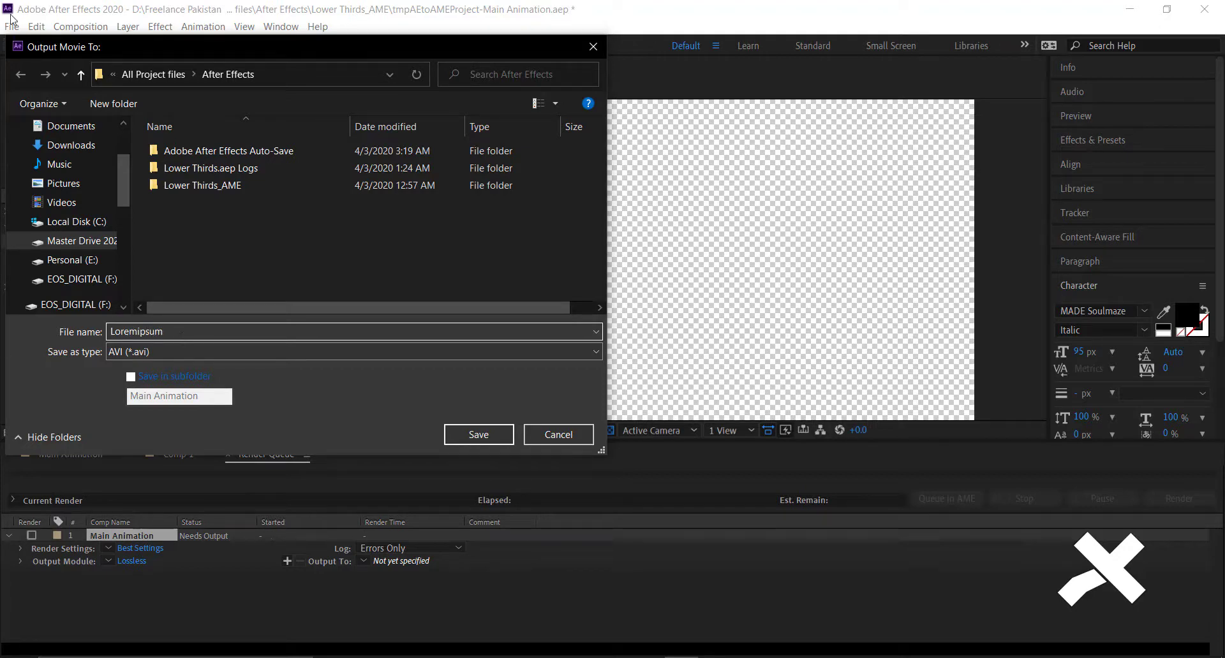
pyautogui.scroll(2, 58, 165)
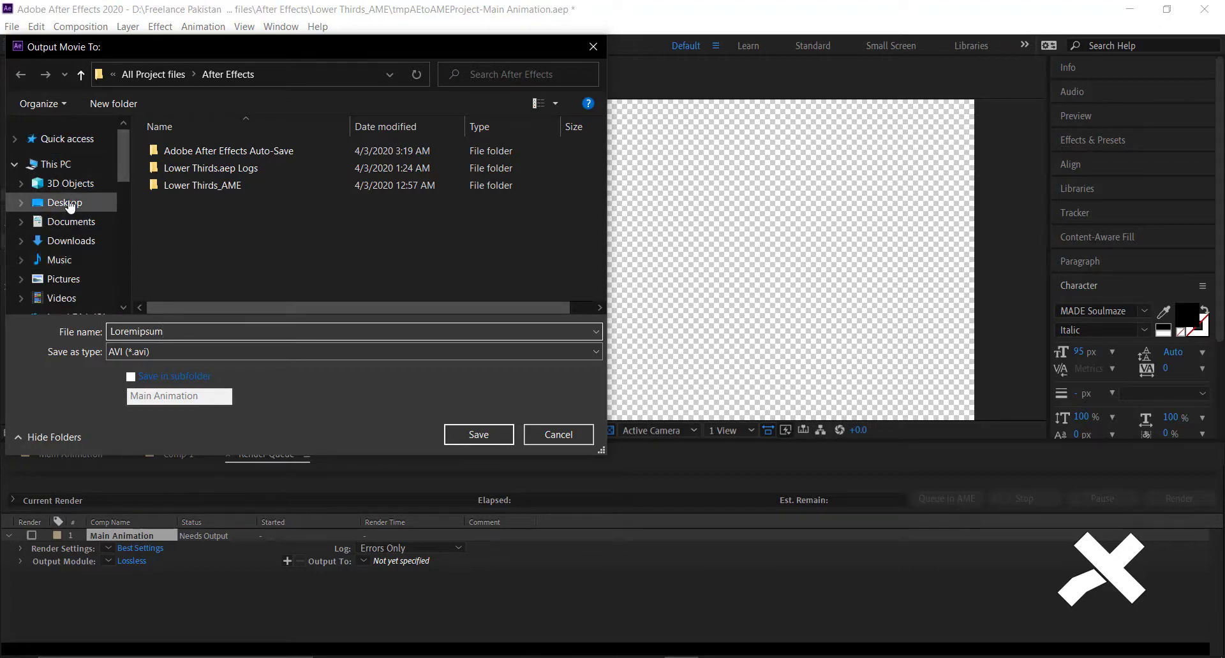
pyautogui.click(65, 203)
pyautogui.click(478, 436)
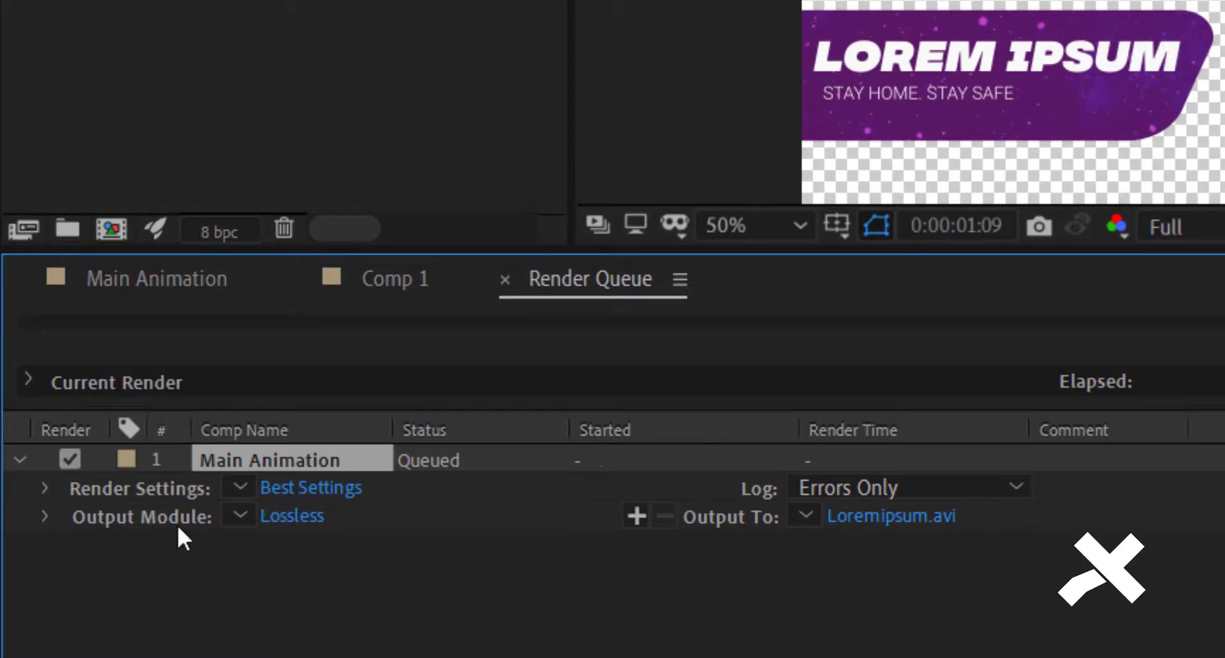
# Step: Change the Output Module from Lossless to QuickTime format with RGB + Alpha channels
pyautogui.click(304, 514)
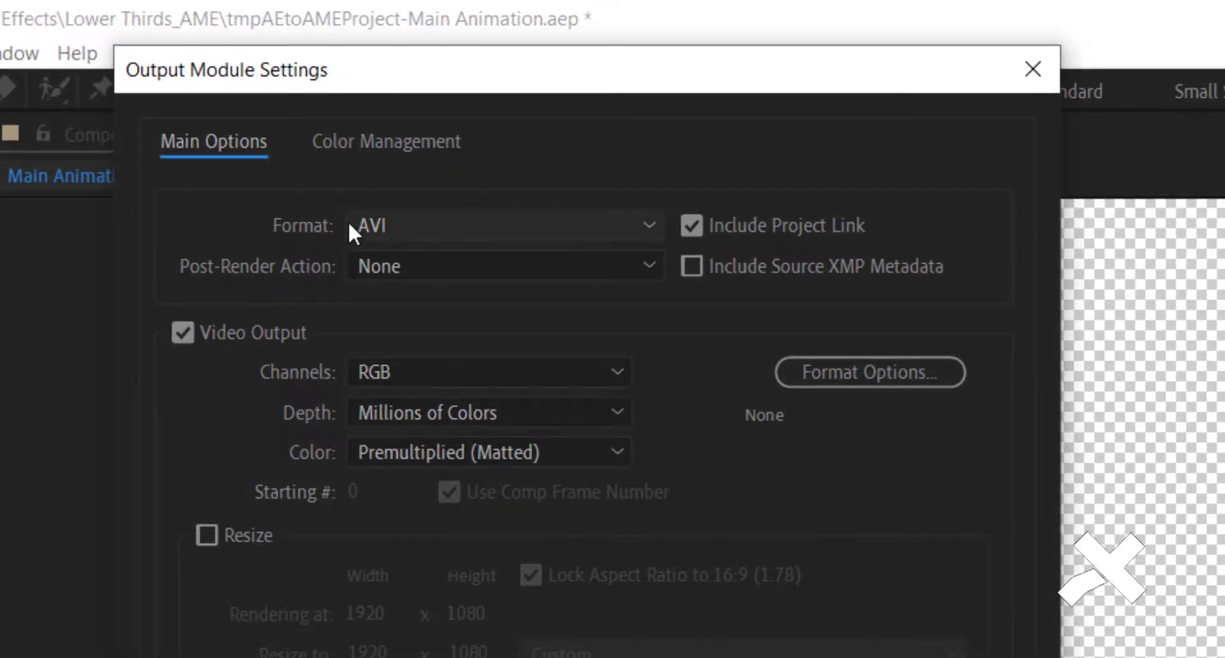
pyautogui.click(420, 223)
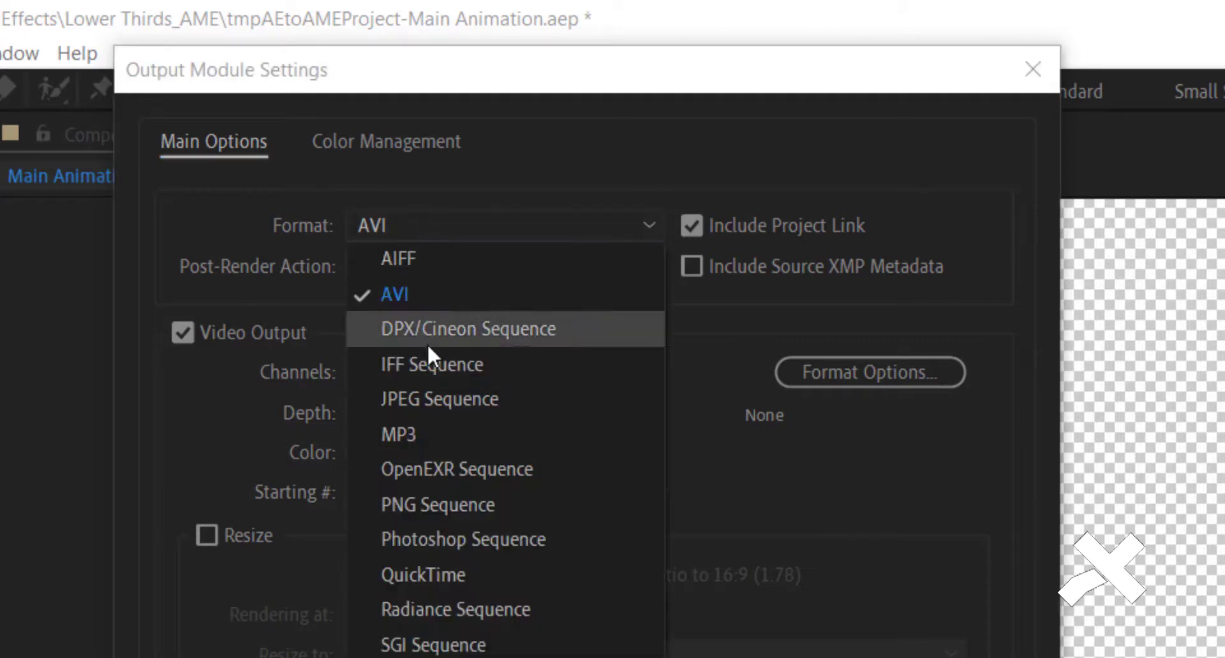
pyautogui.click(435, 572)
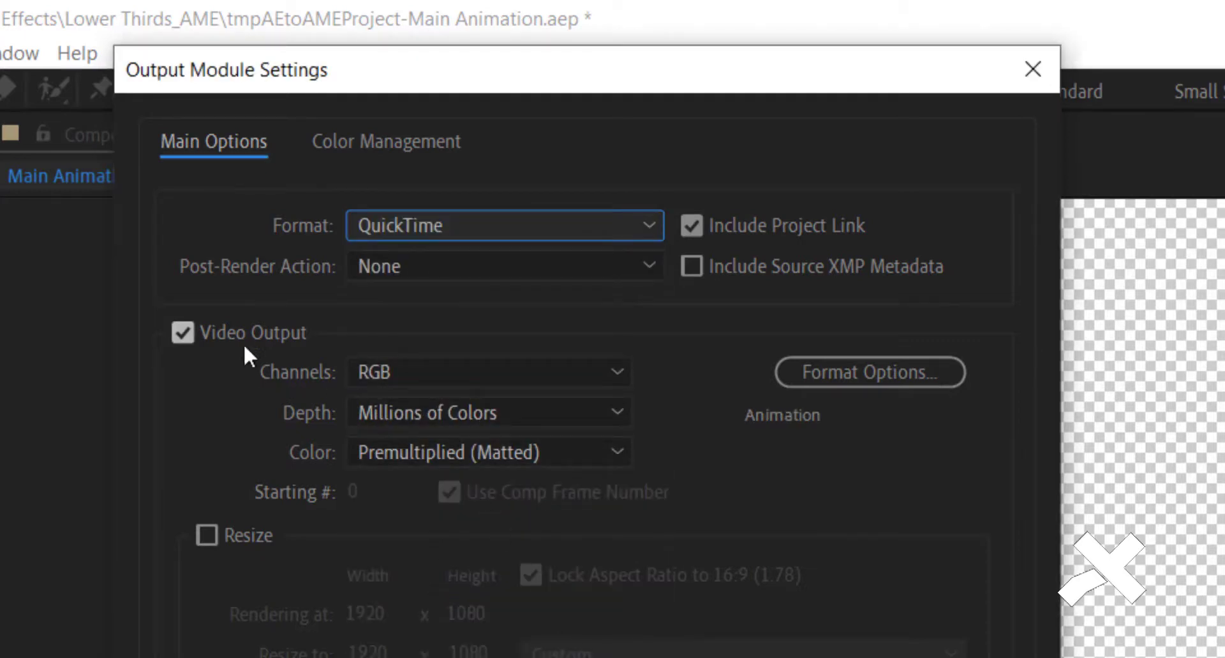
pyautogui.click(395, 376)
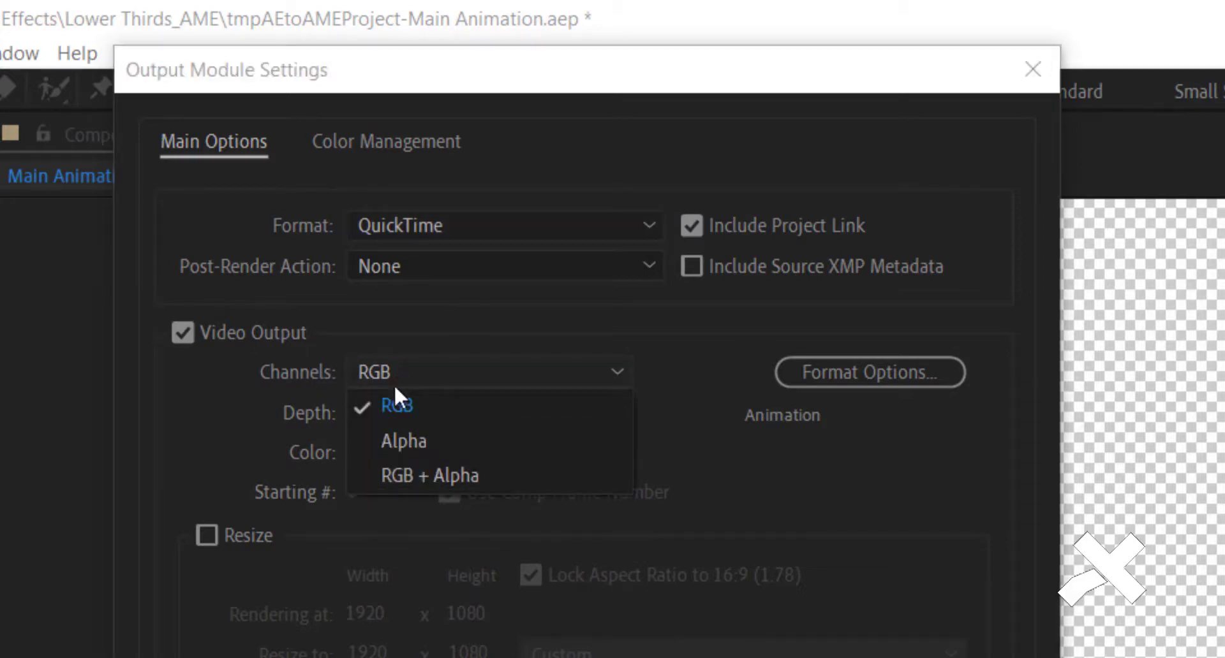
pyautogui.click(415, 475)
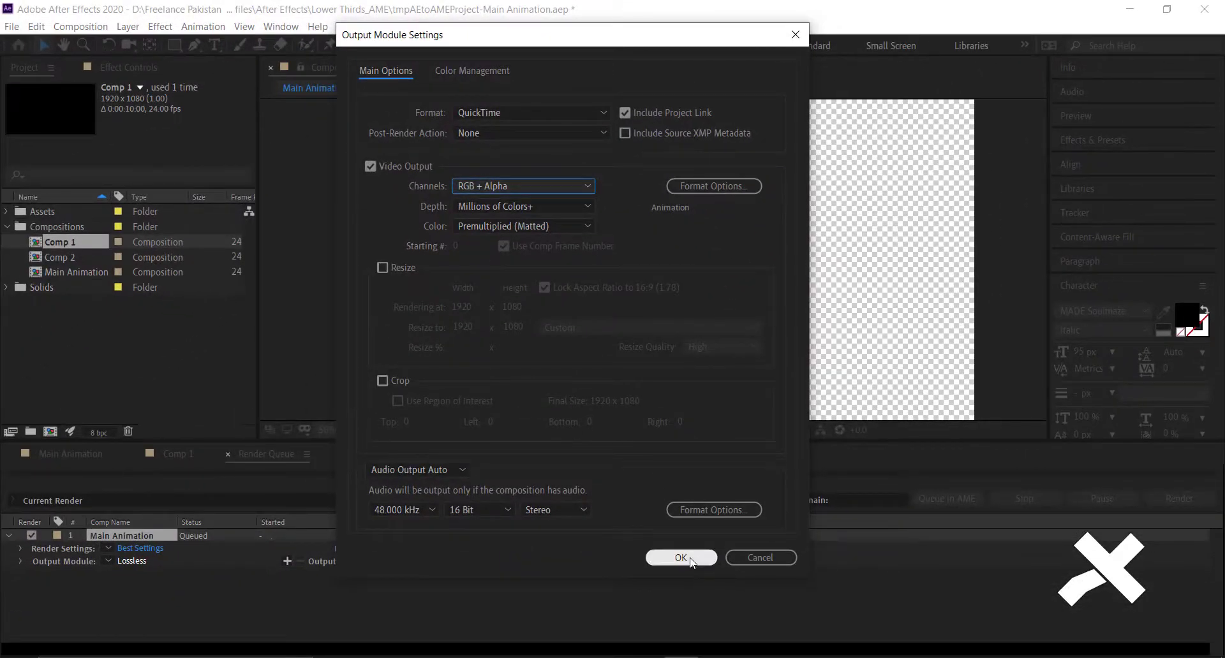
pyautogui.click(681, 558)
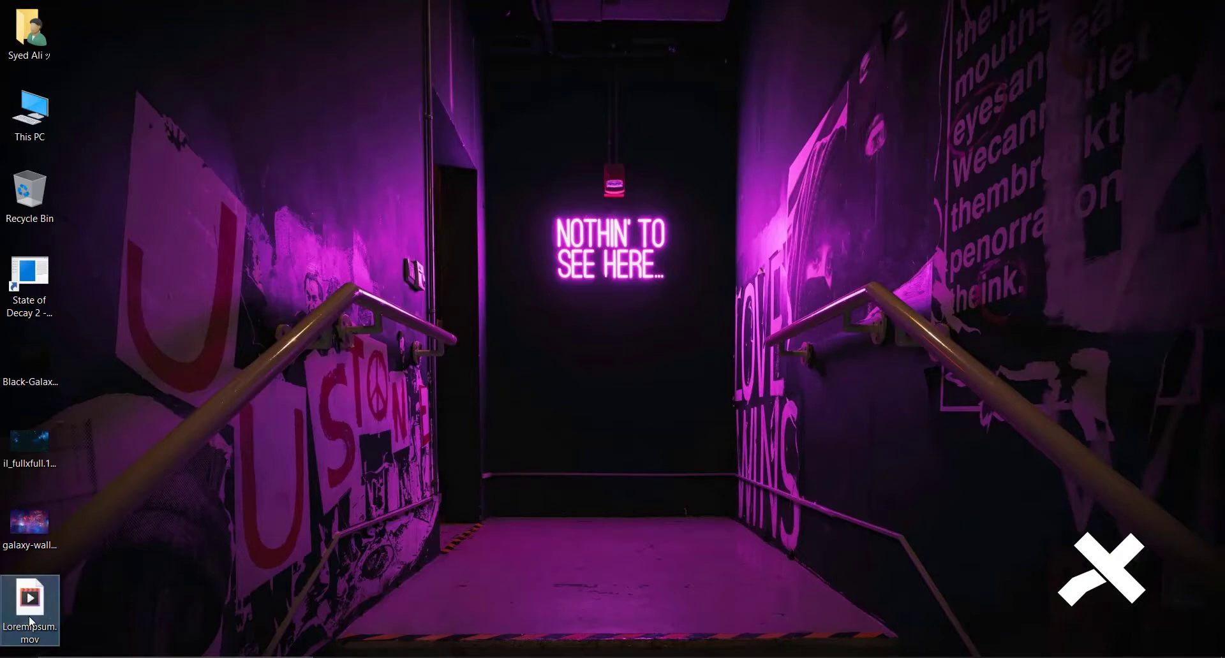
# Step: Drag Loremipsum.mov from the Desktop onto track V3 above the Black Video clip
pyautogui.moveTo(32, 609)
pyautogui.mouseDown()
pyautogui.moveTo(593, 464)
pyautogui.moveTo(662, 488)
pyautogui.moveTo(633, 533)
pyautogui.mouseUp()
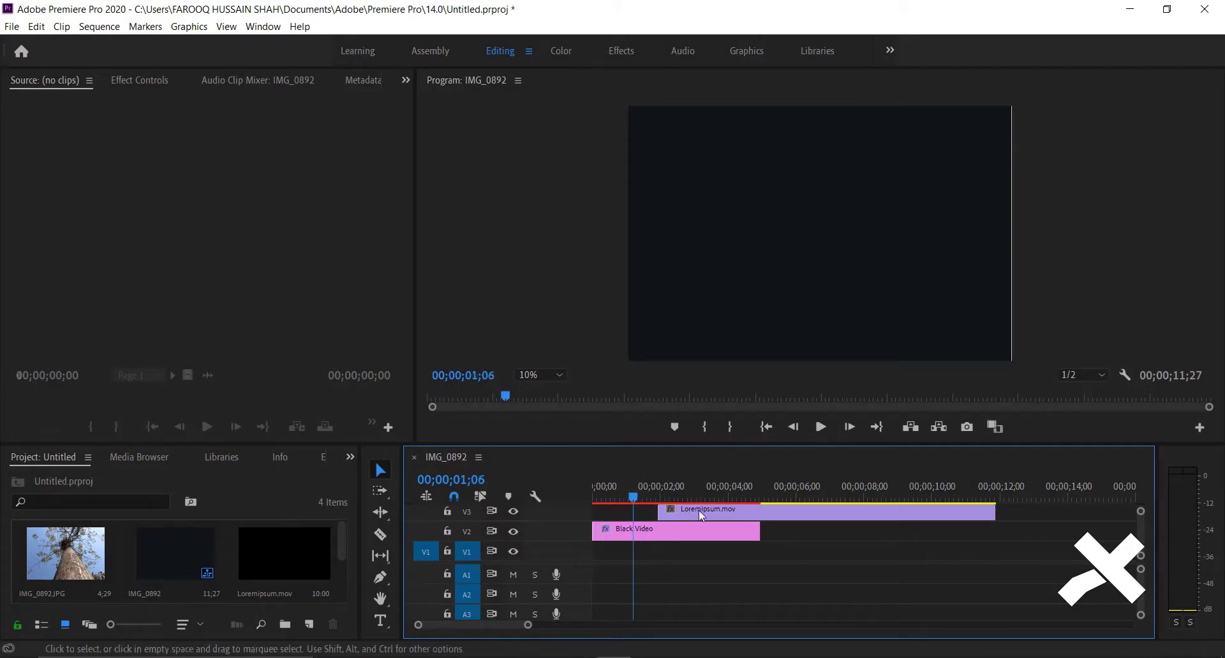
# Step: Move Loremipsum.mov to 00;00;00;00 and trim its end to match the Black Video clip
pyautogui.moveTo(700, 510); pyautogui.dragTo(635, 511)
pyautogui.click(594, 500)
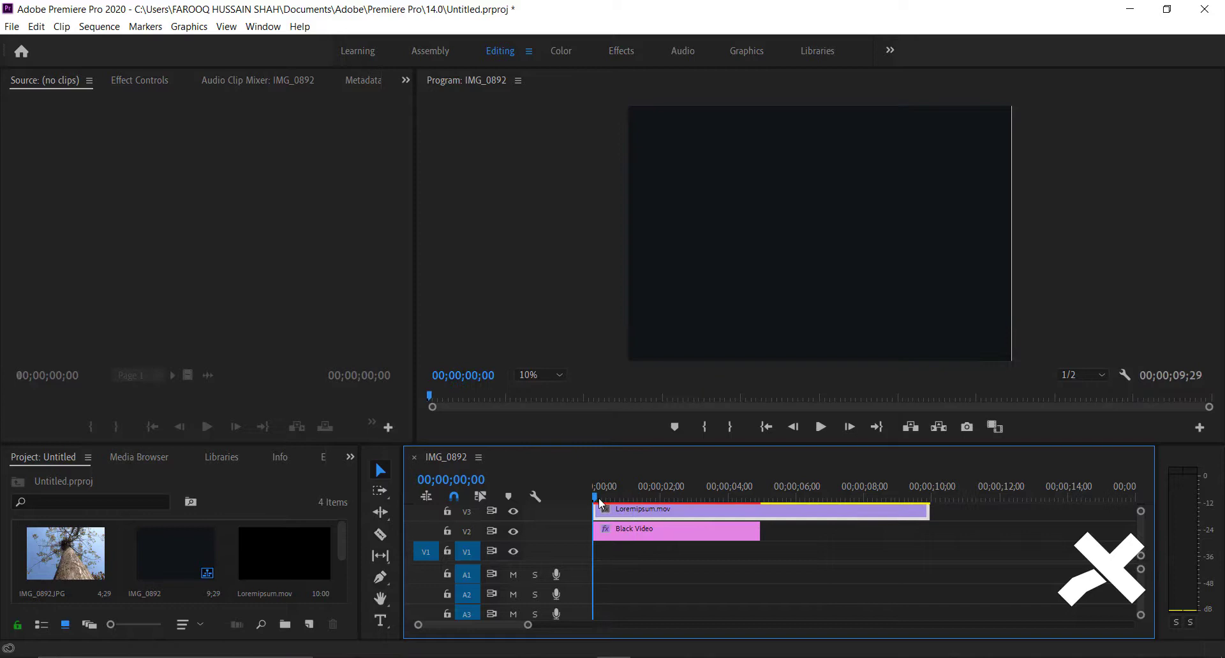
pyautogui.moveTo(928, 510); pyautogui.dragTo(759, 511)
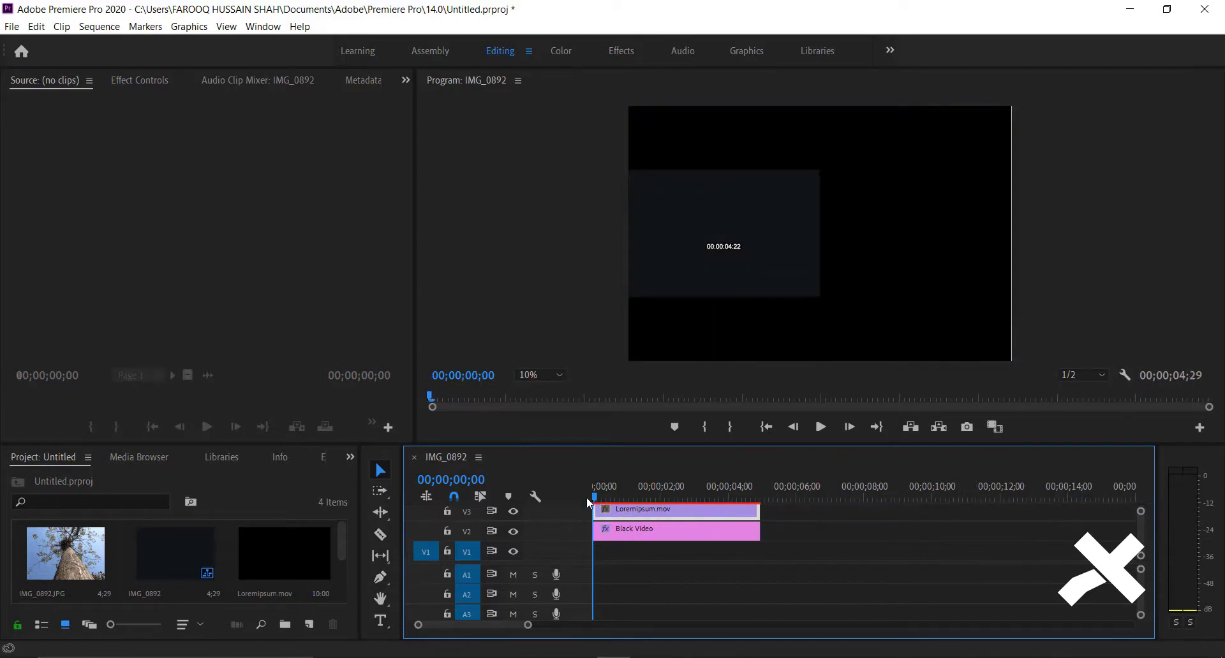
pyautogui.moveTo(593, 502)
pyautogui.mouseDown()
pyautogui.moveTo(670, 502)
pyautogui.moveTo(652, 502)
pyautogui.mouseUp()
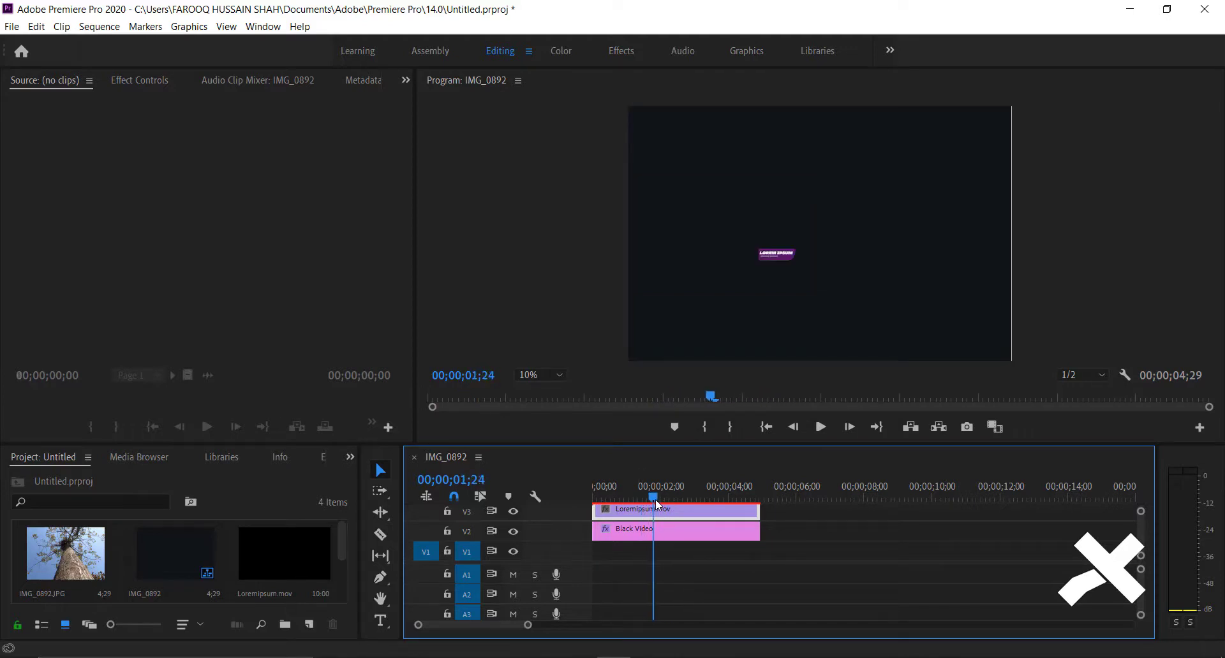
# Step: Scale the title up to fill the Program Monitor frame, nudge it lower, and return toward the start
pyautogui.click(776, 254)
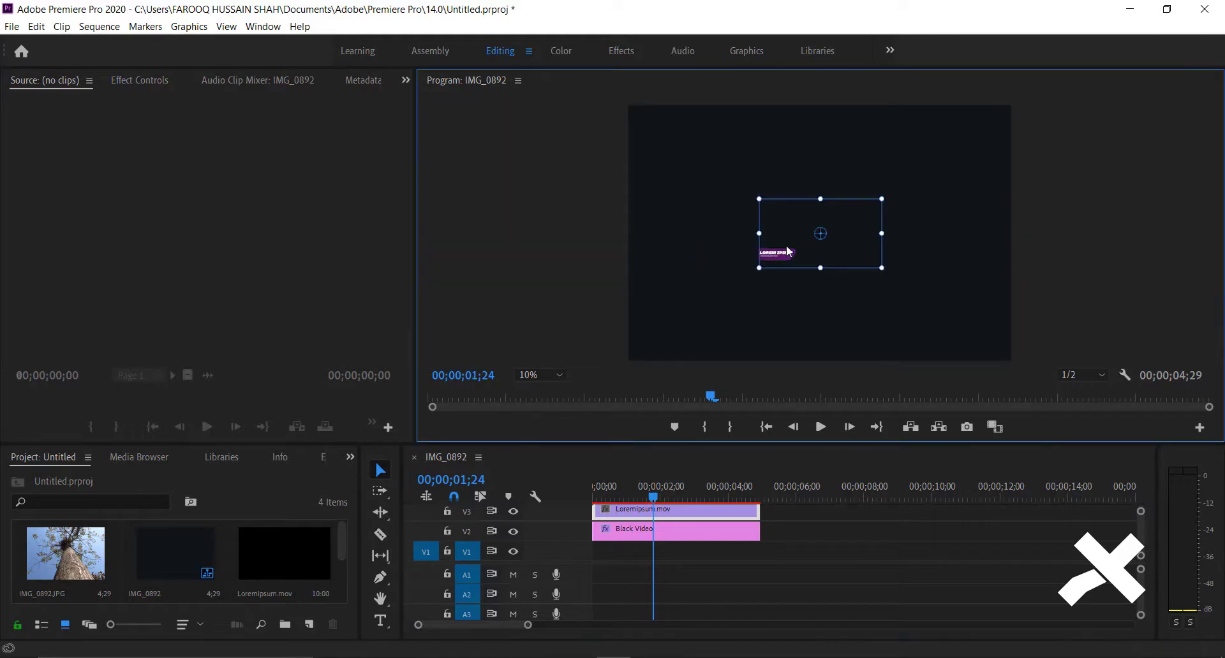
pyautogui.moveTo(881, 268); pyautogui.dragTo(1117, 344)
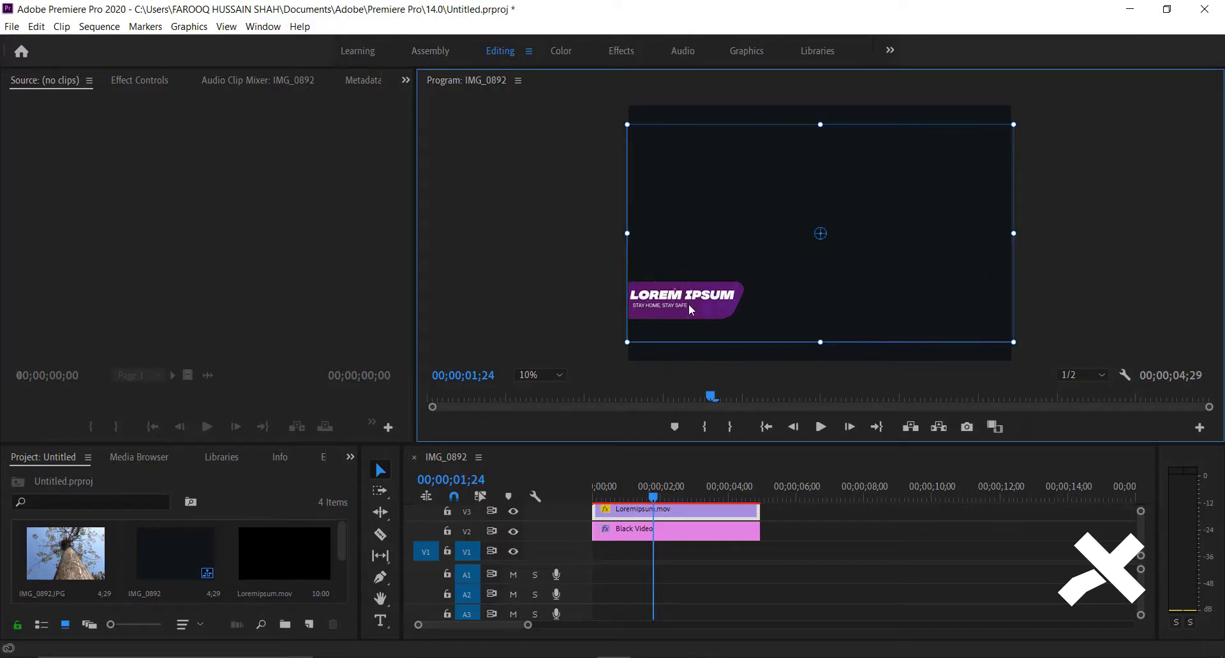
pyautogui.moveTo(691, 308); pyautogui.dragTo(689, 315)
pyautogui.click(533, 295)
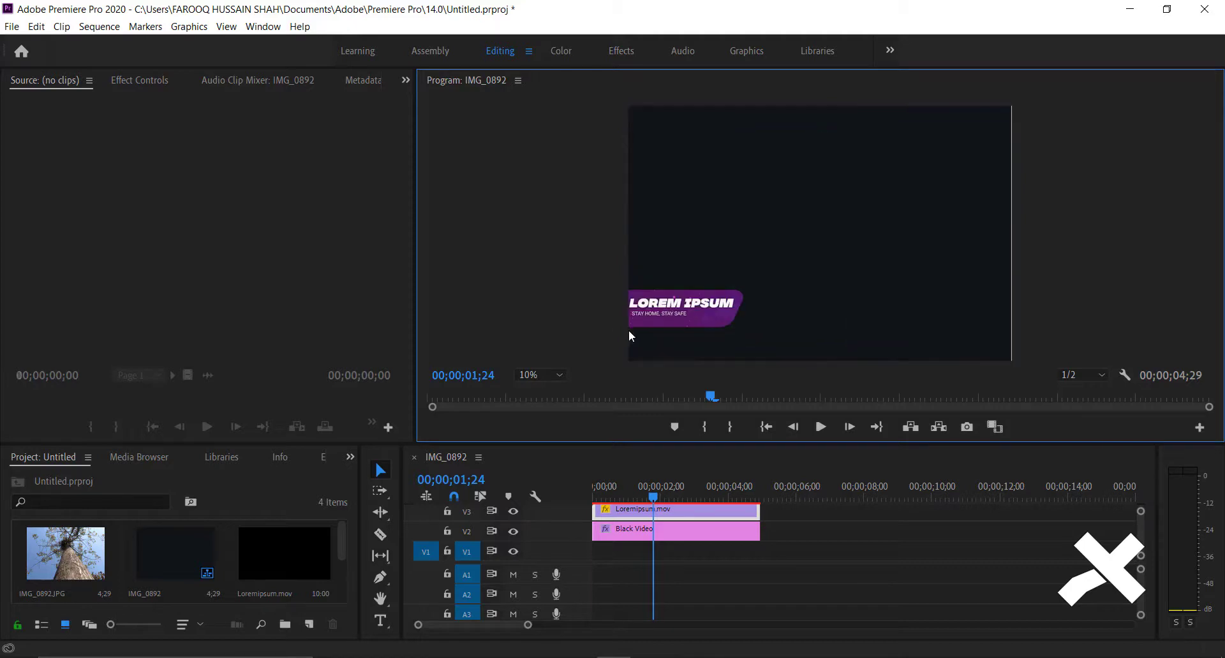
pyautogui.moveTo(659, 500); pyautogui.dragTo(605, 498)
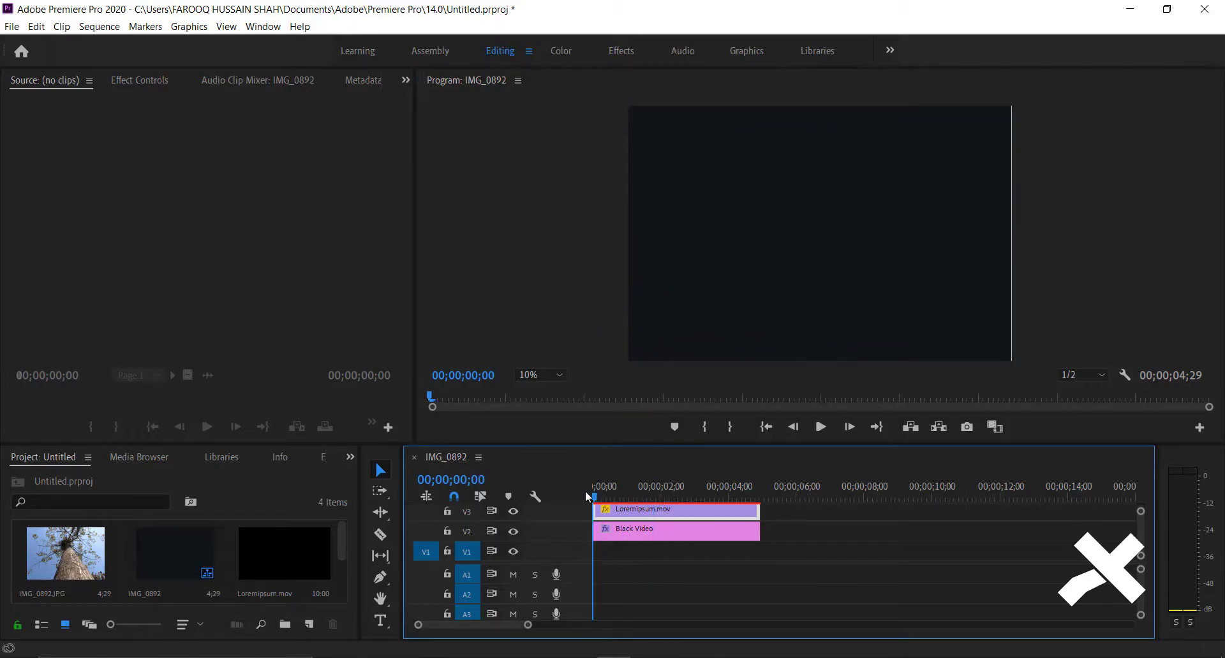
pyautogui.moveTo(586, 496)
pyautogui.mouseDown()
pyautogui.moveTo(706, 509)
pyautogui.moveTo(593, 510)
pyautogui.mouseUp()
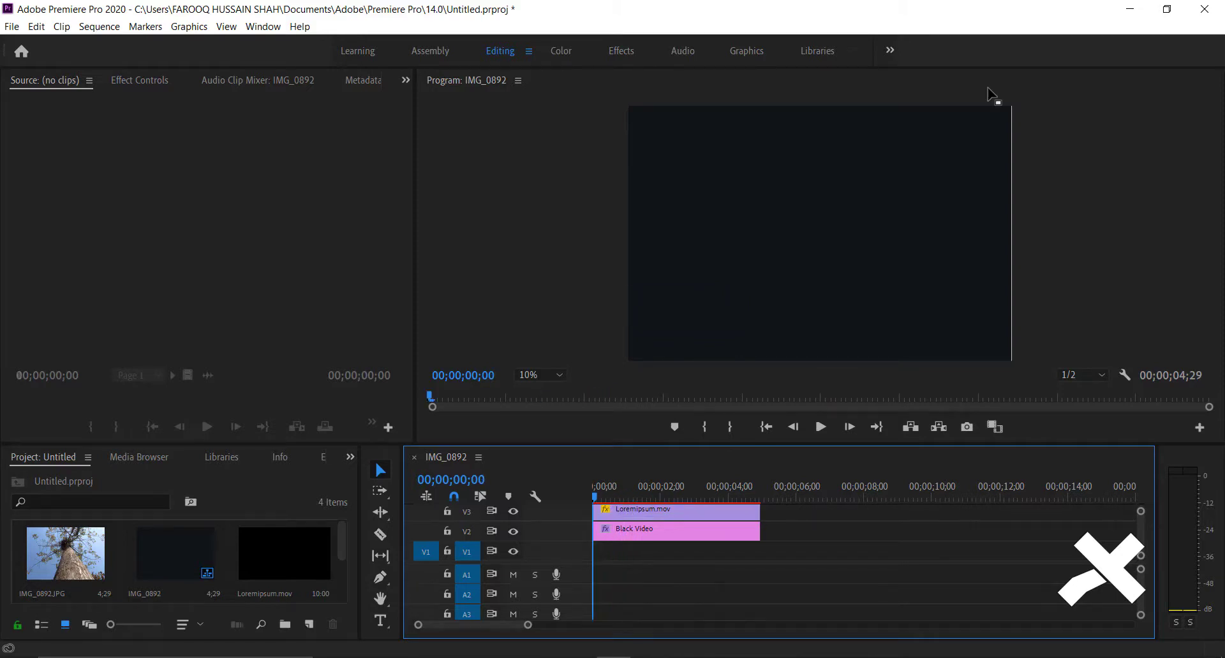